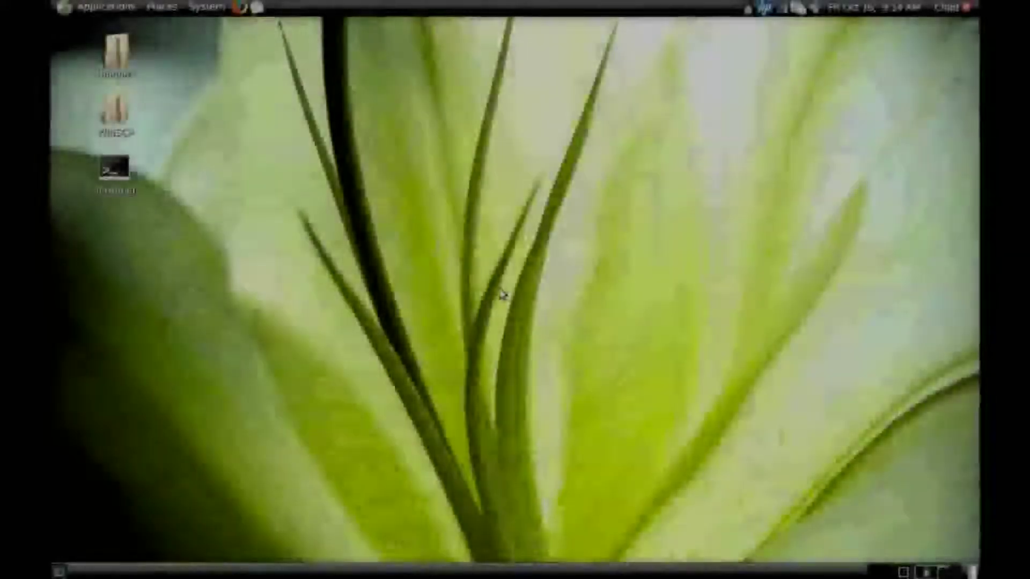
Run sudo apt-get install soundconverter in a terminal, confirm it is already newest, and exit
double_click(121, 183)
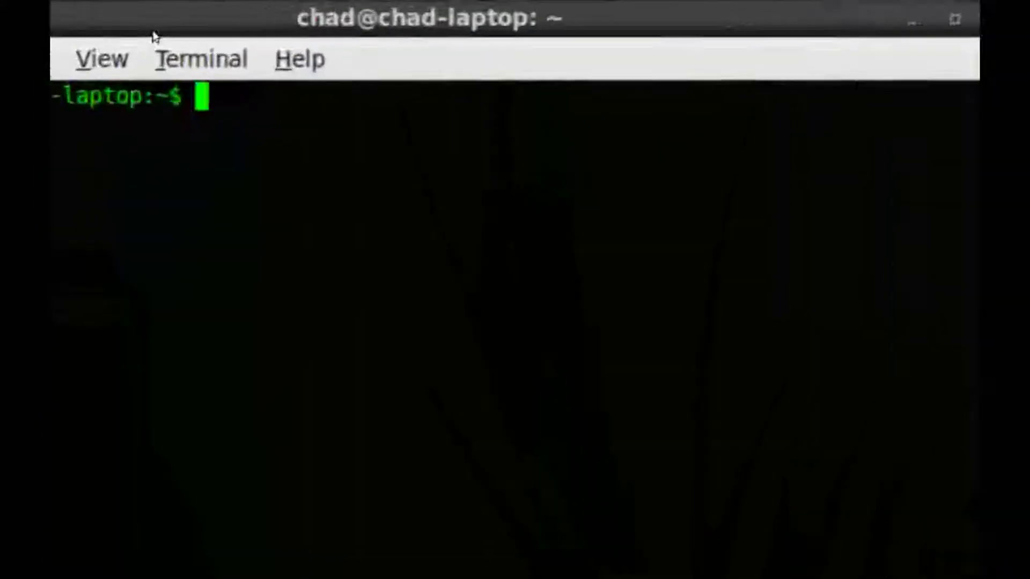
text(sudo apt-get install soun)
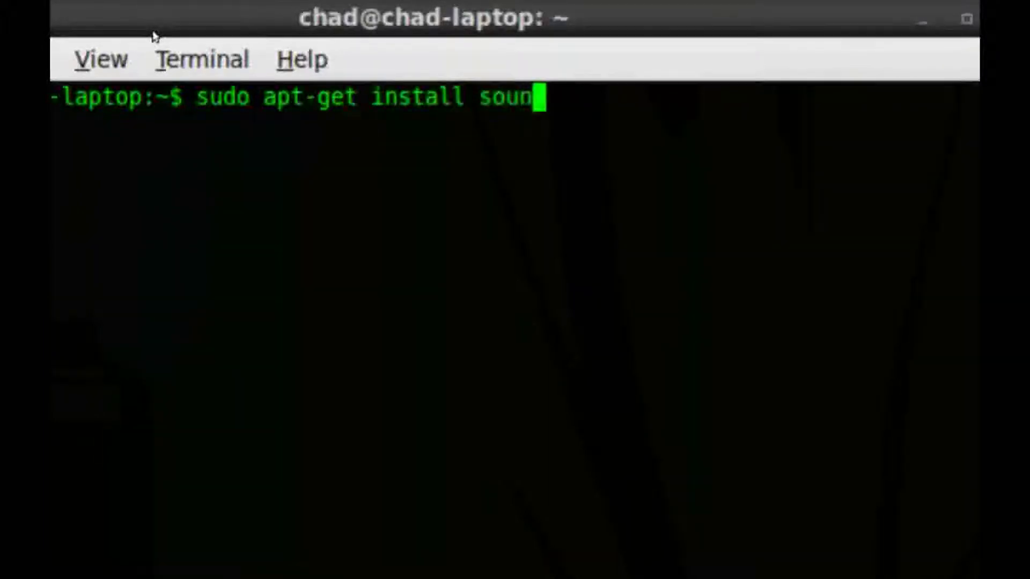
text(dconverter)
key(Return)
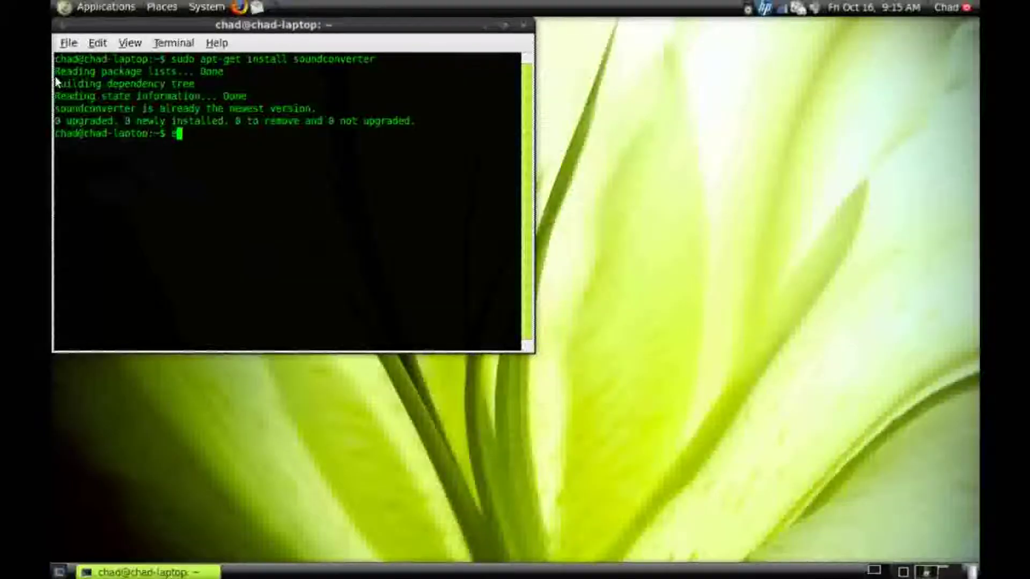
key(ctrl+d)
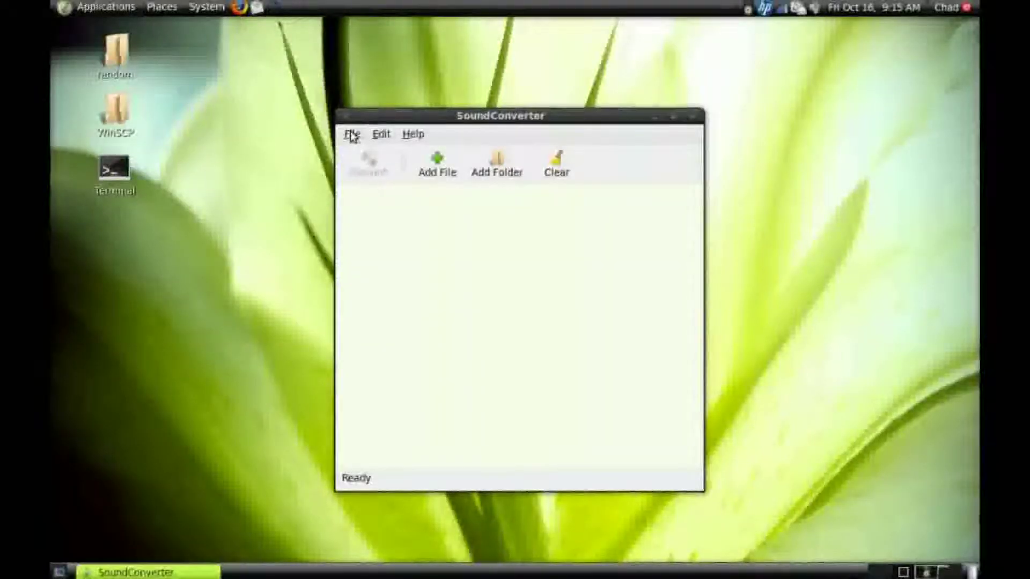
In Preferences, set Format to MP3 (.mp3), Bitrate mode to Variable (VBR), and Quality to Very High
click(380, 133)
click(414, 194)
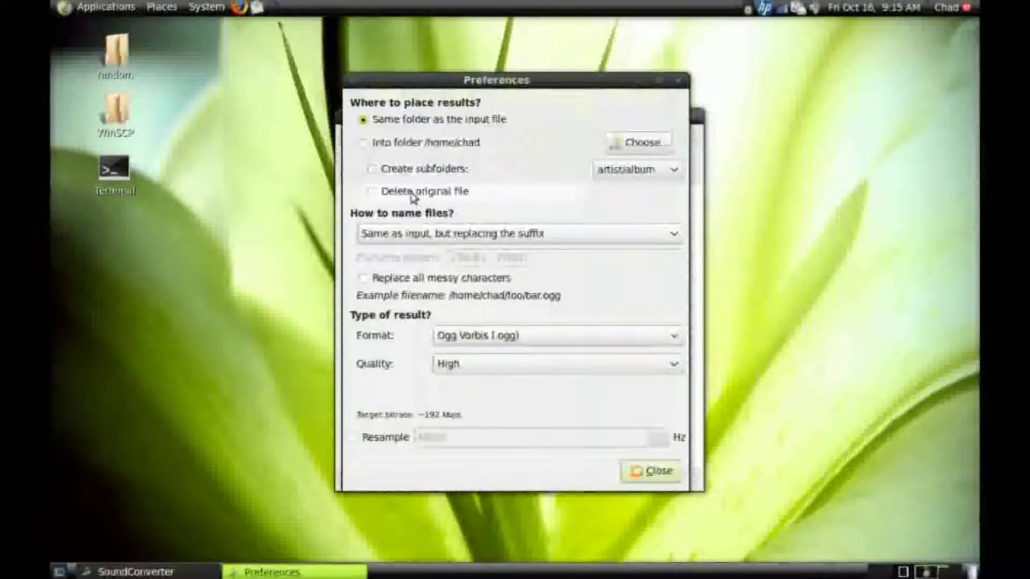
click(491, 334)
click(518, 360)
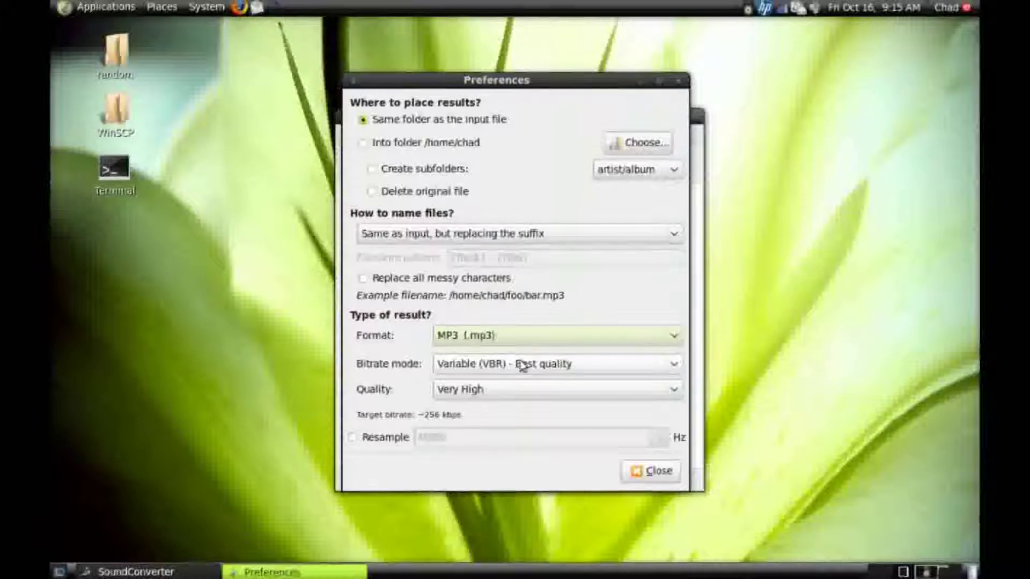
click(535, 366)
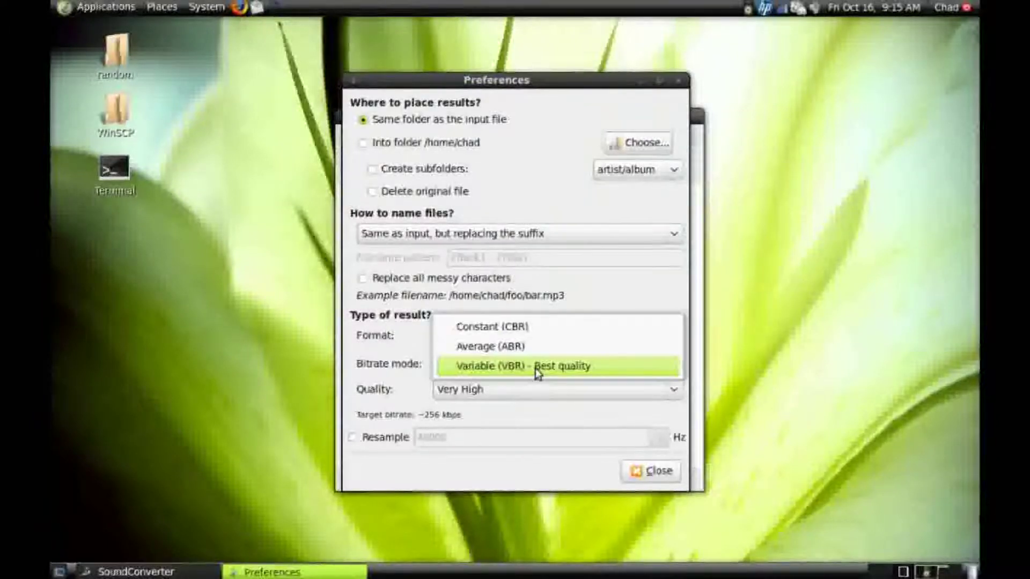
click(537, 392)
click(537, 393)
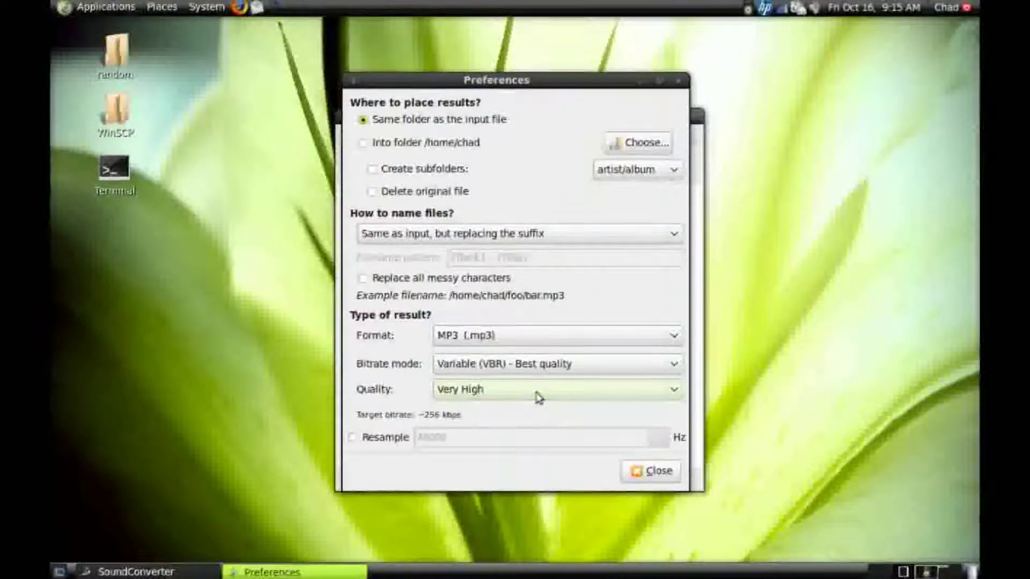
Add the Forget And Not Slow Down folder, convert all 15 WAV tracks, and close SoundConverter
click(638, 473)
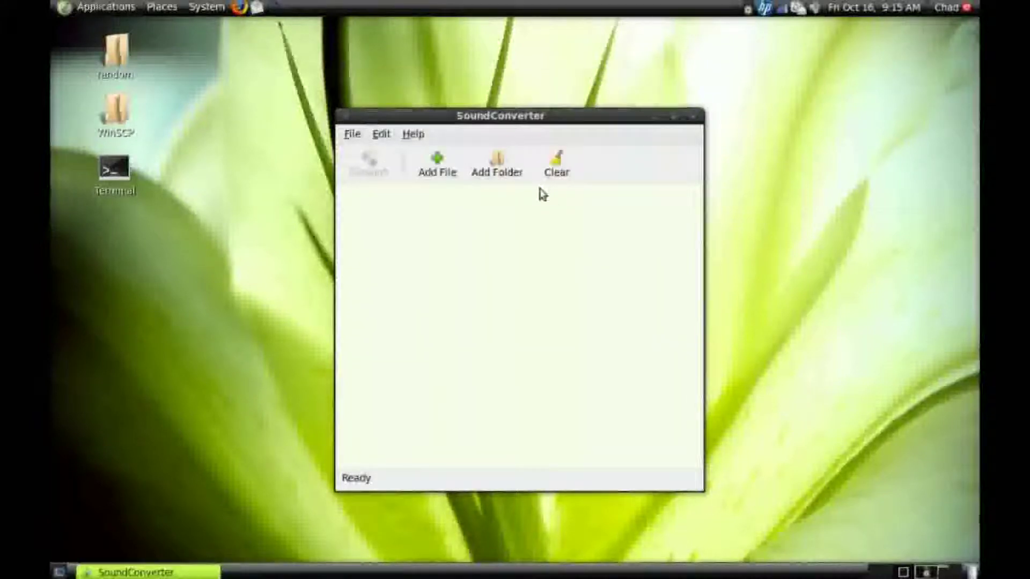
click(496, 165)
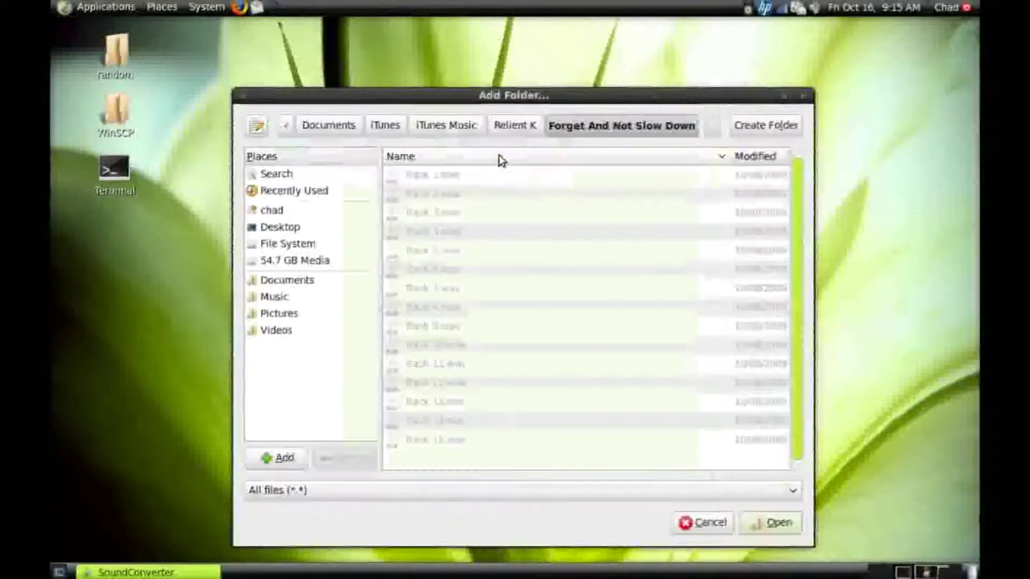
click(777, 524)
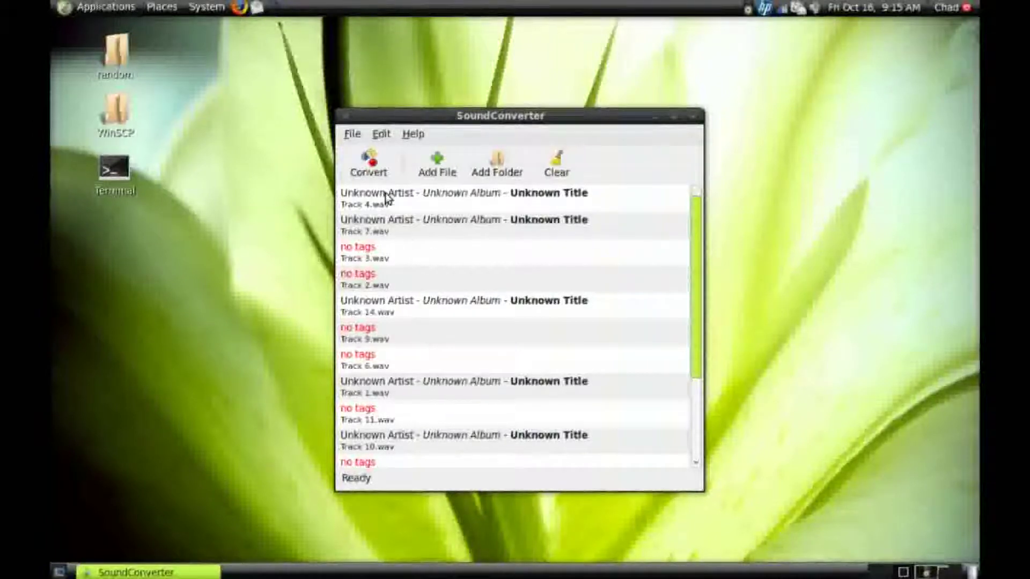
click(370, 166)
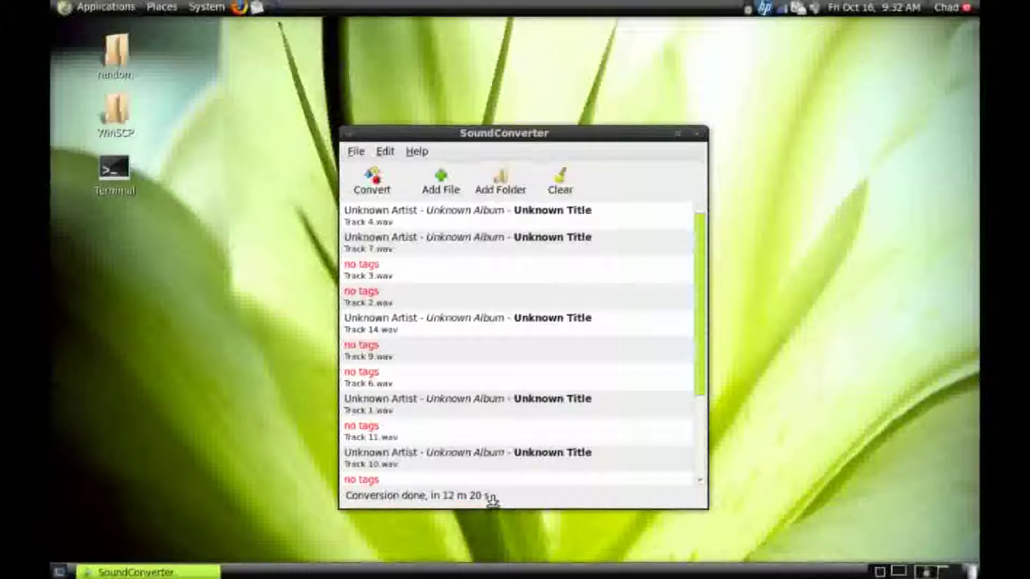
click(697, 134)
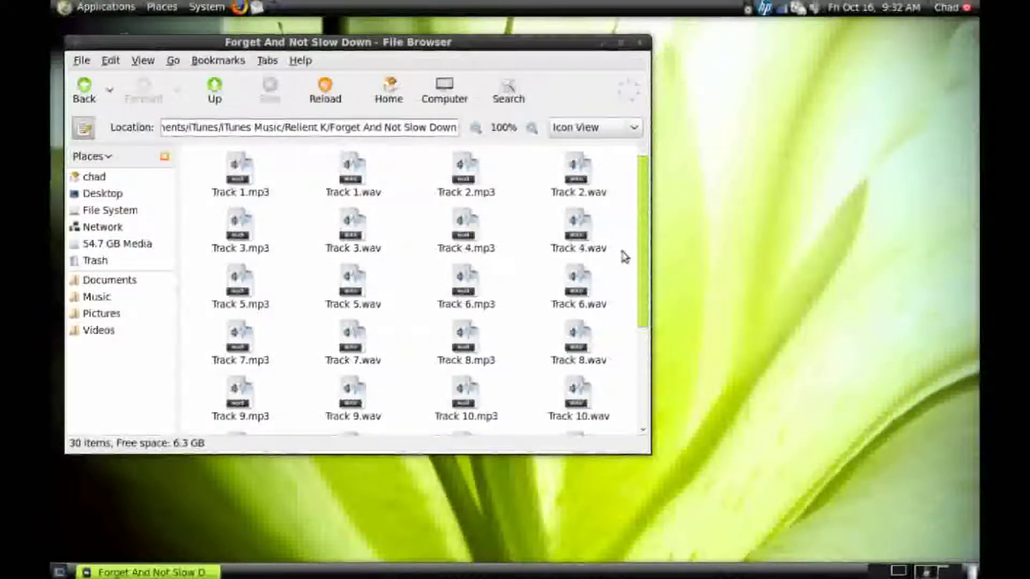
right_click(246, 181)
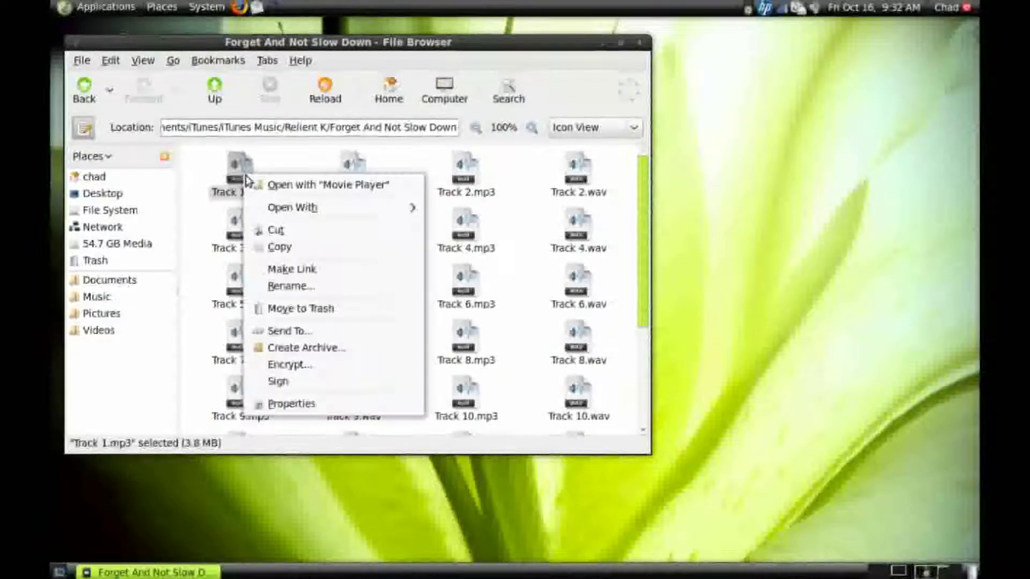
click(326, 405)
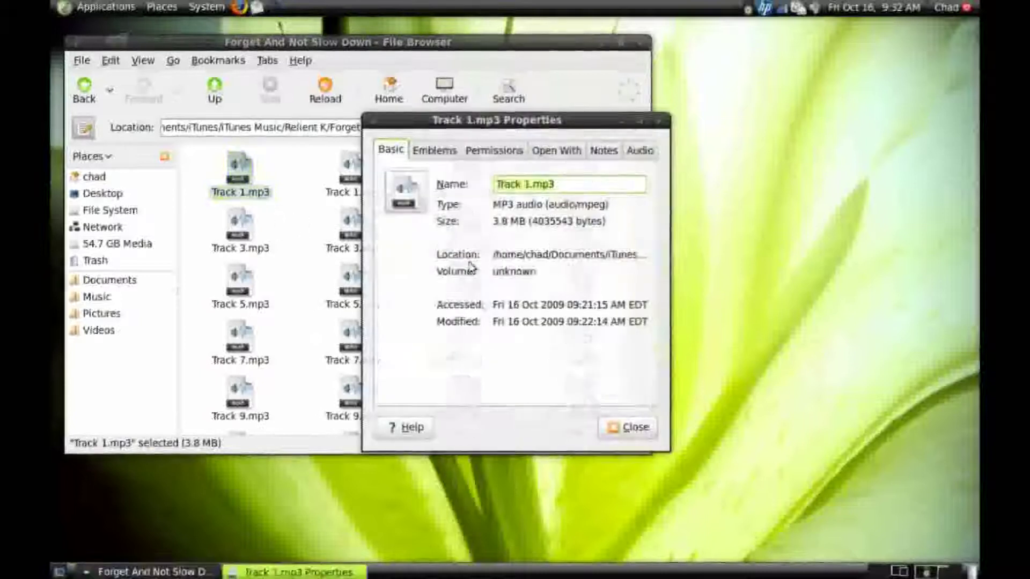
drag(492, 228, 530, 228)
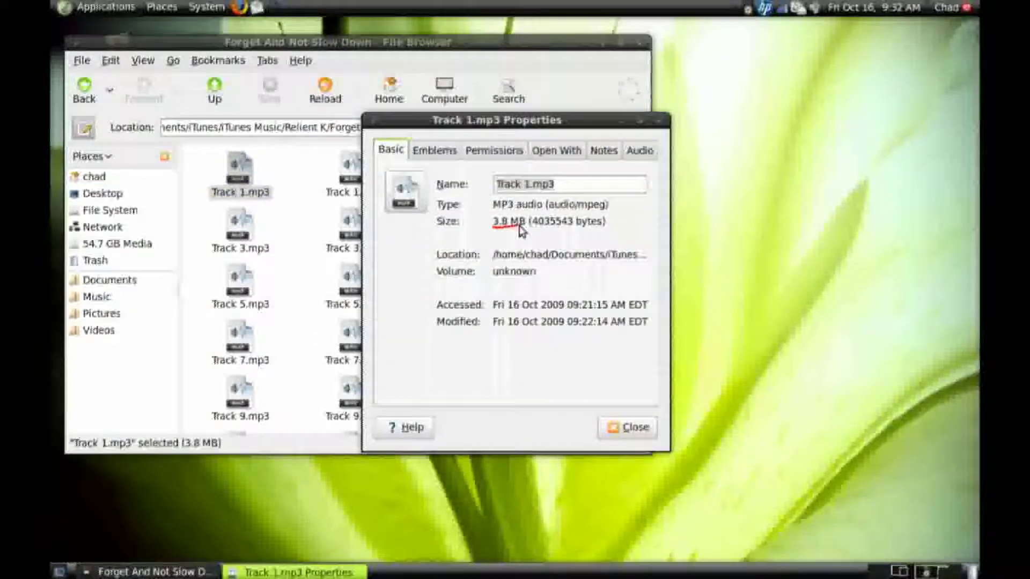
click(636, 428)
right_click(355, 160)
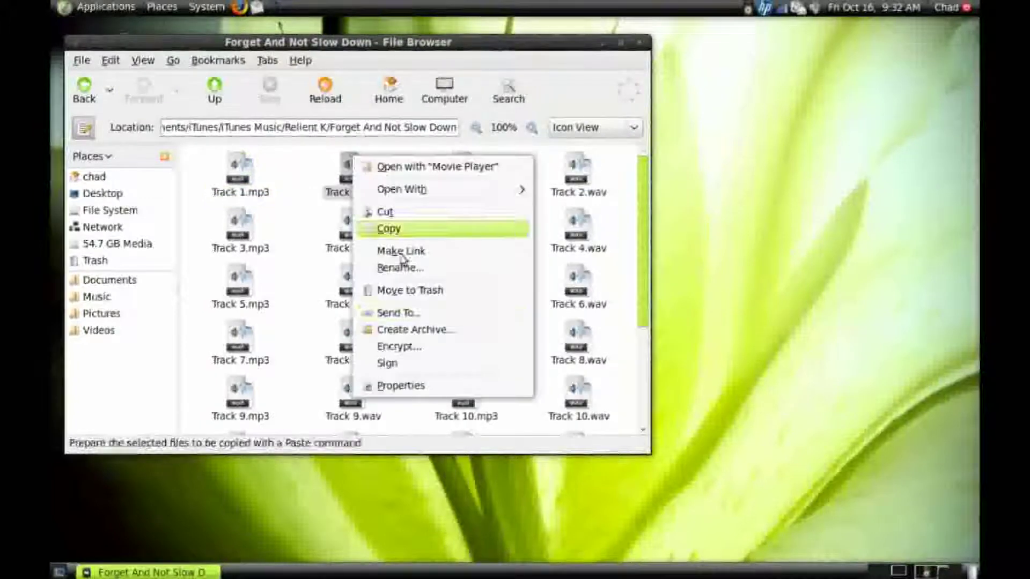
click(423, 389)
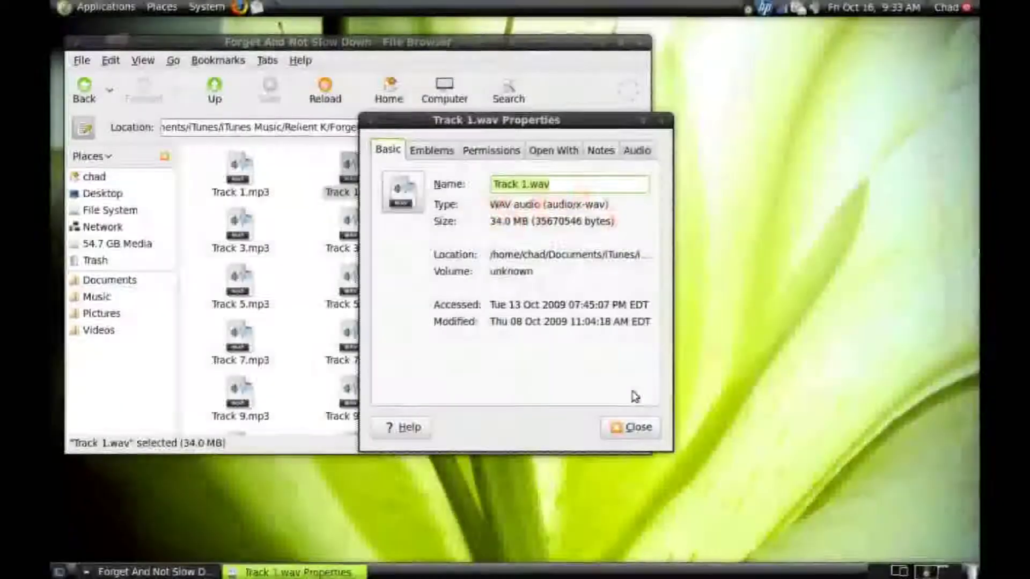
click(626, 427)
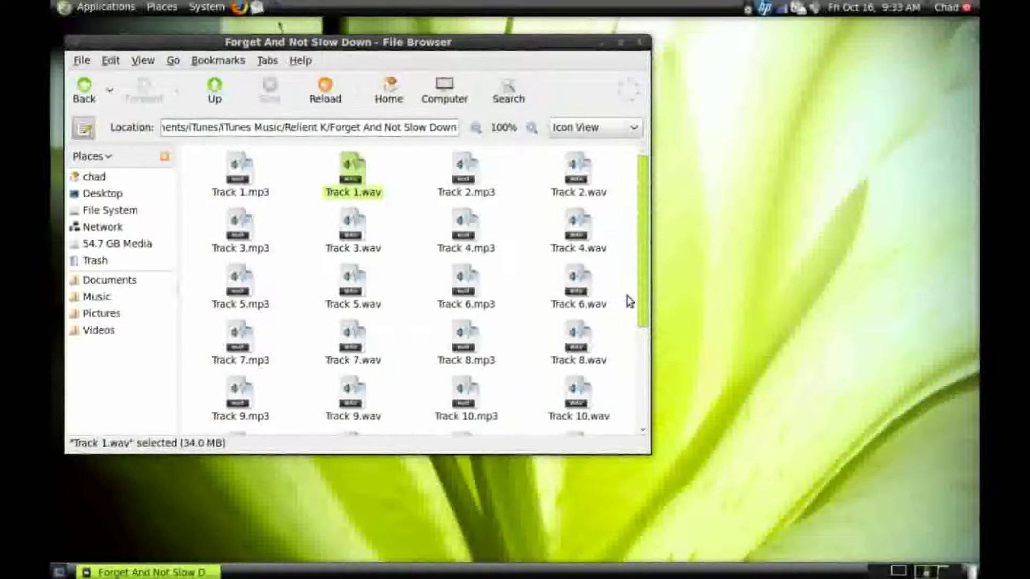
Import Track 1.mp3 into the Rhythmbox Music library
key(ctrl+w)
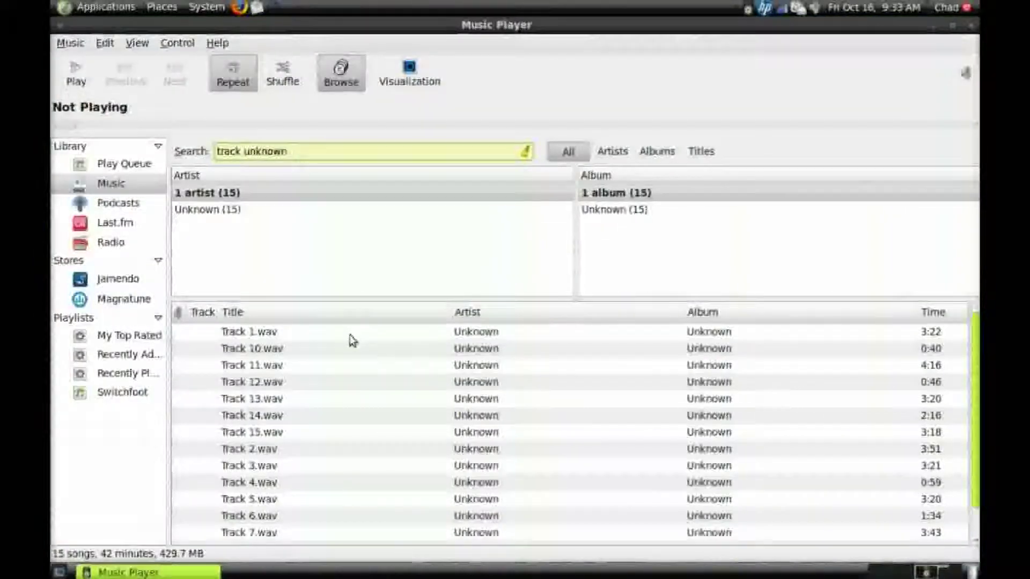
right_click(123, 182)
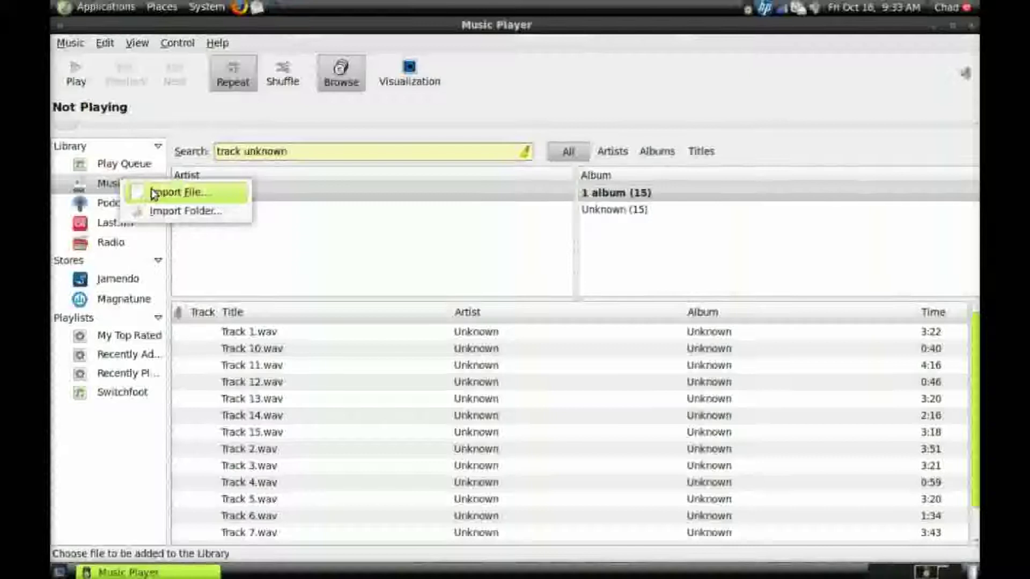
click(164, 191)
double_click(439, 168)
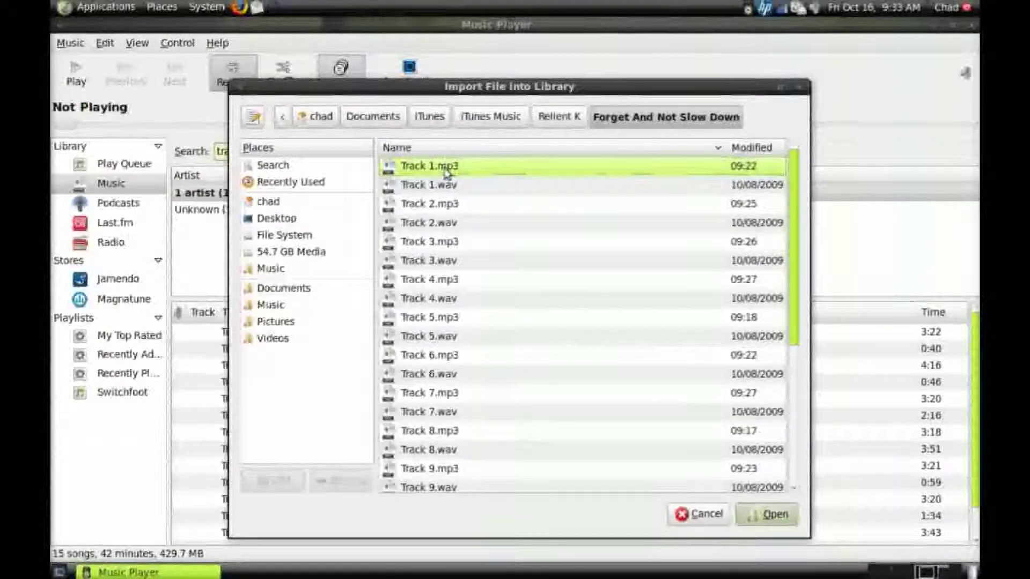
Inspect Track 1.wav's properties, checking the artist field, then close the dialog
right_click(272, 333)
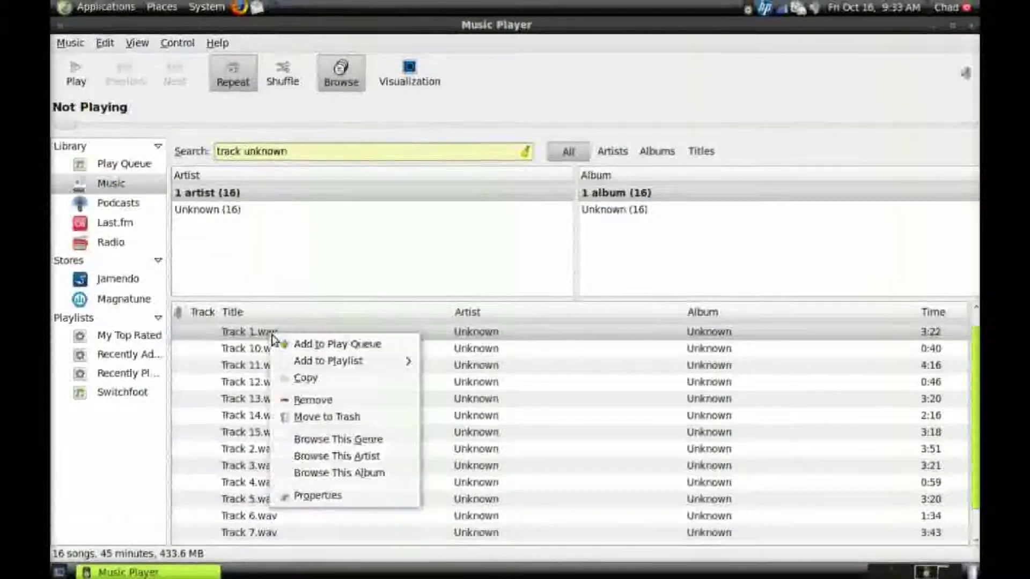
click(330, 499)
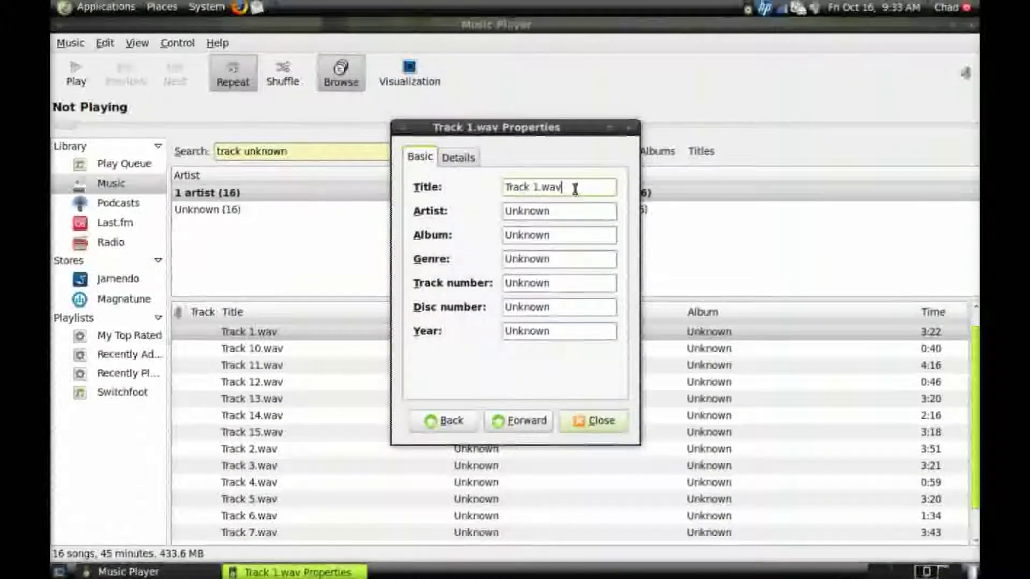
double_click(545, 209)
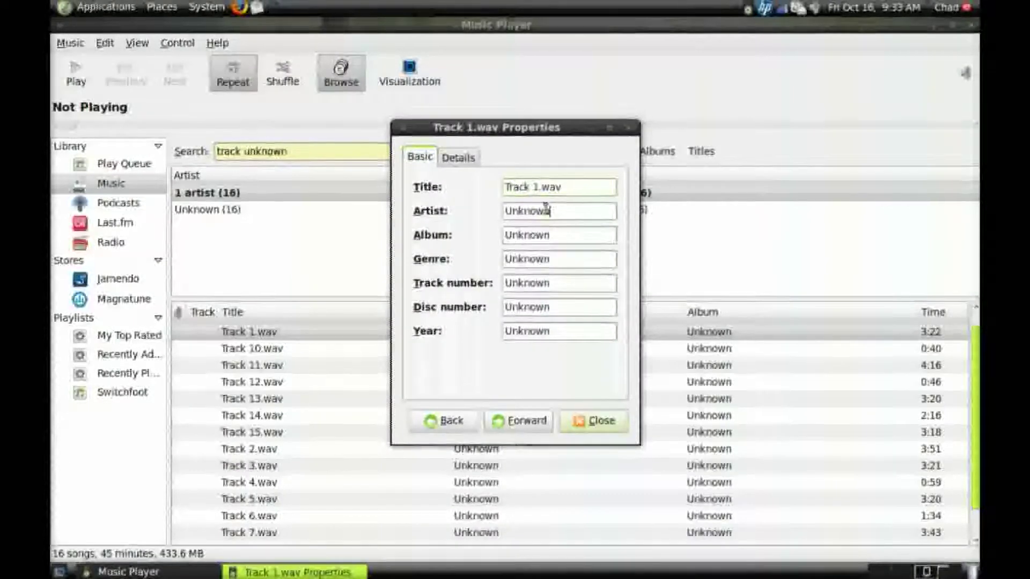
right_click(554, 210)
click(528, 207)
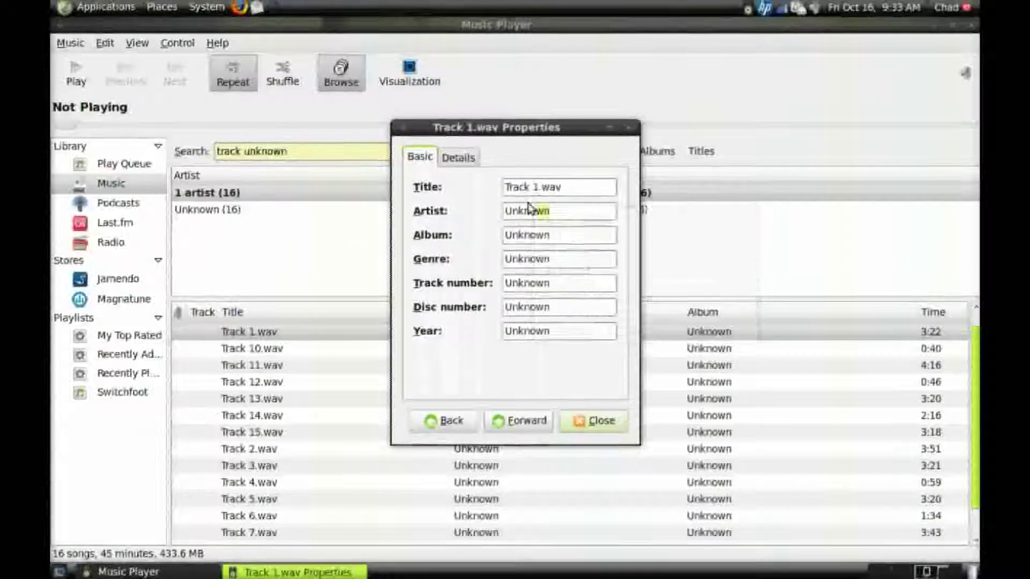
right_click(545, 211)
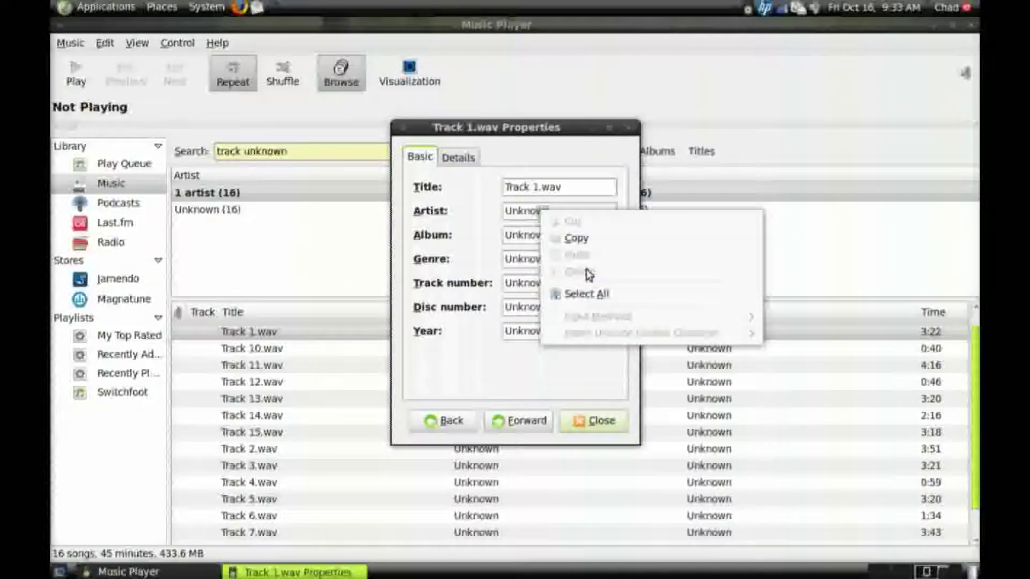
click(516, 211)
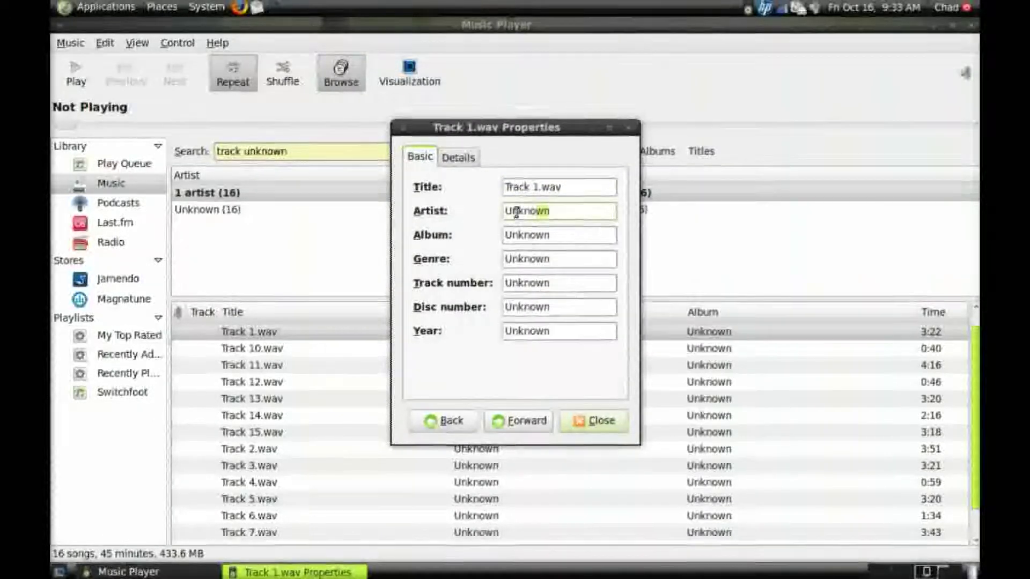
click(602, 421)
scroll(973, 471, down, 1)
scroll(974, 470, down, 1)
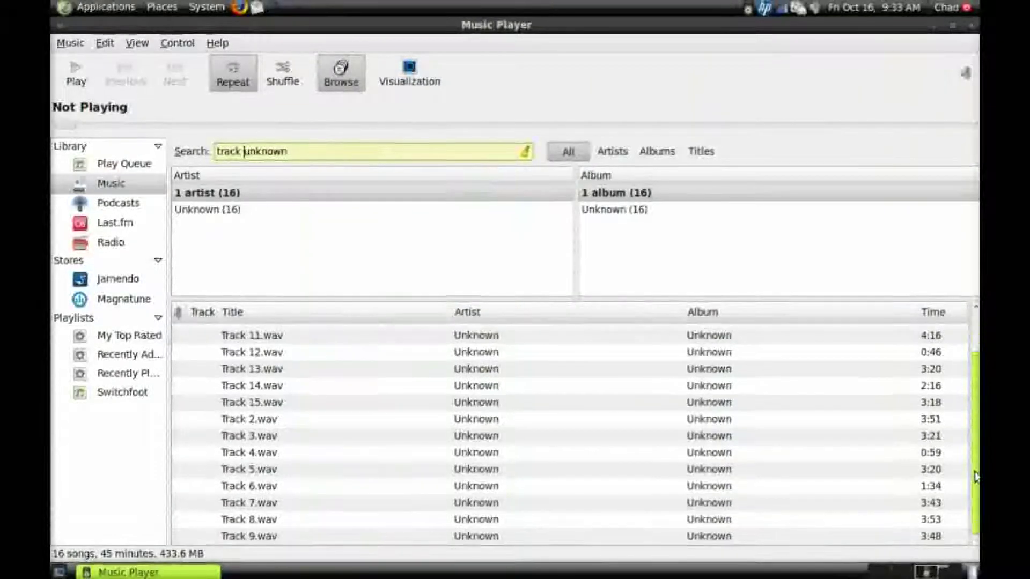
scroll(974, 471, up, 3)
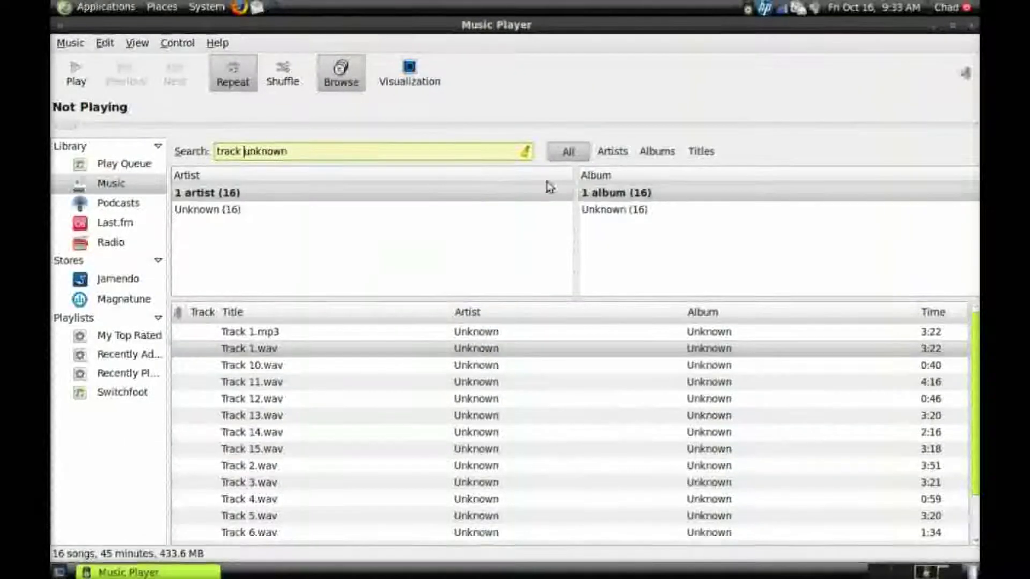
Replace Track 1.mp3's title with 'Forget And Not Slow Down' in its Properties
right_click(265, 333)
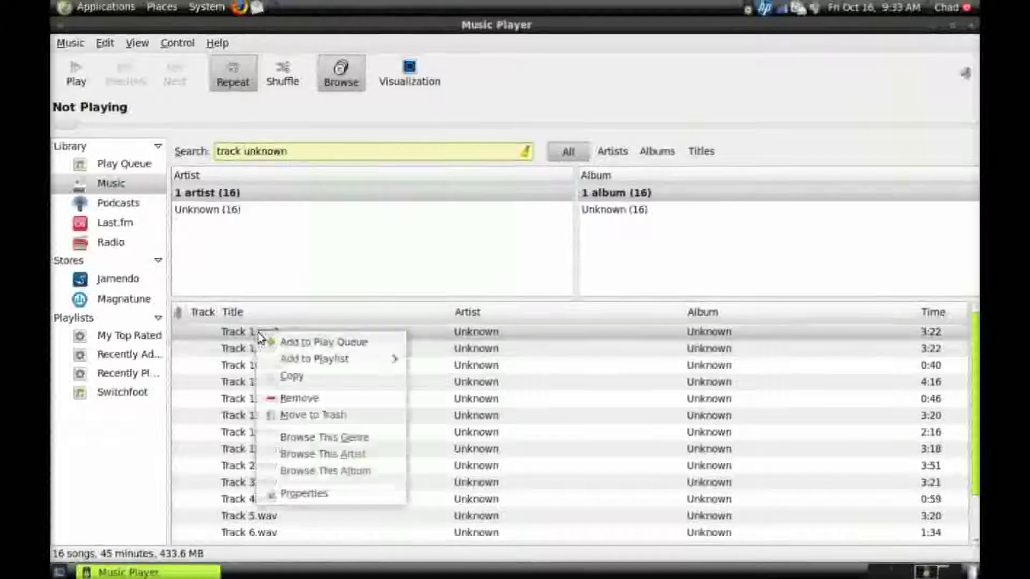
click(314, 494)
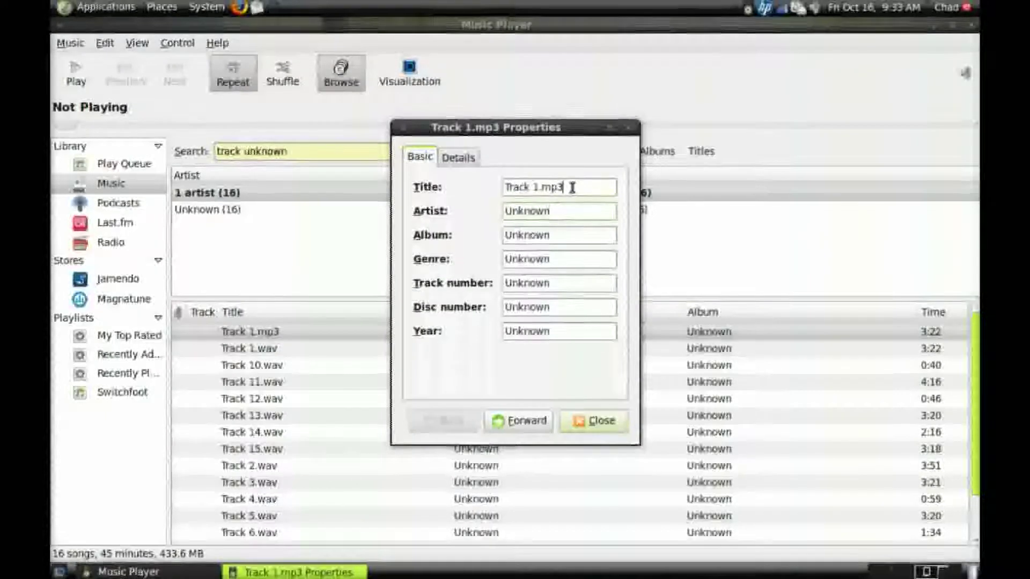
key(Left)
key(Left)
key(Left)
key(BackSpace)
key(BackSpace)
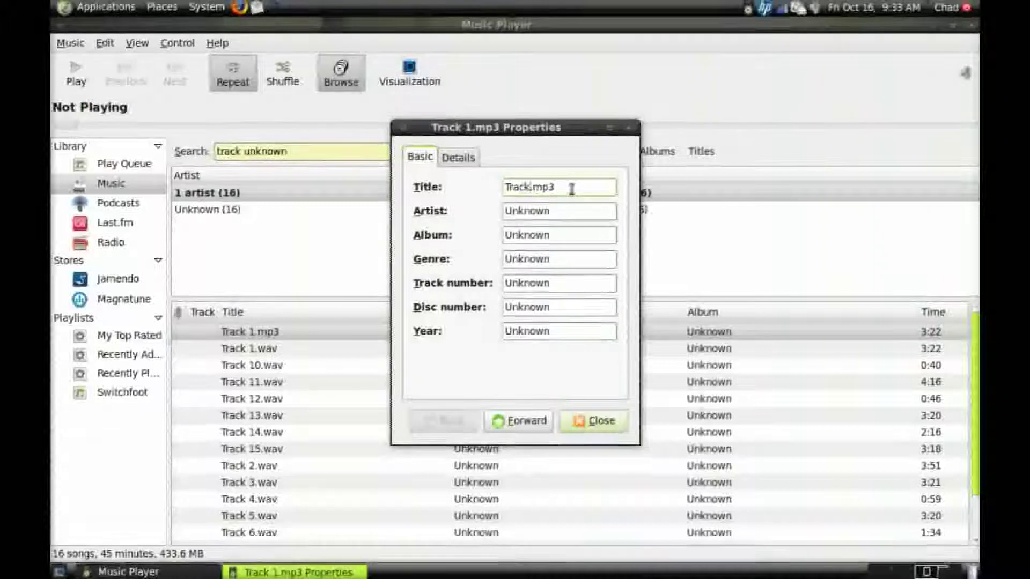
key(BackSpace)
key(BackSpace)
key(Delete)
key(Delete)
key(Delete)
text(F)
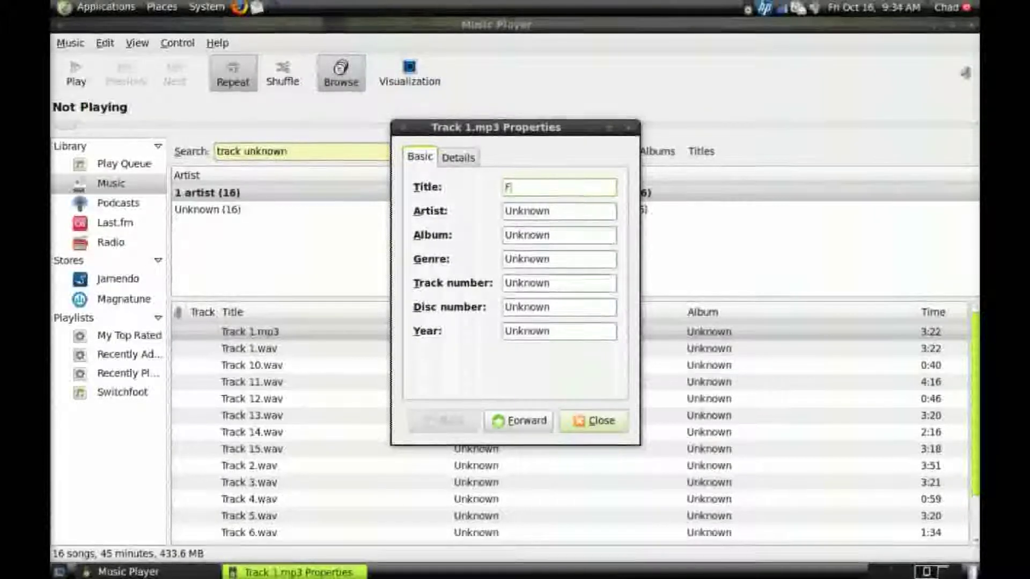
text(orget And Not )
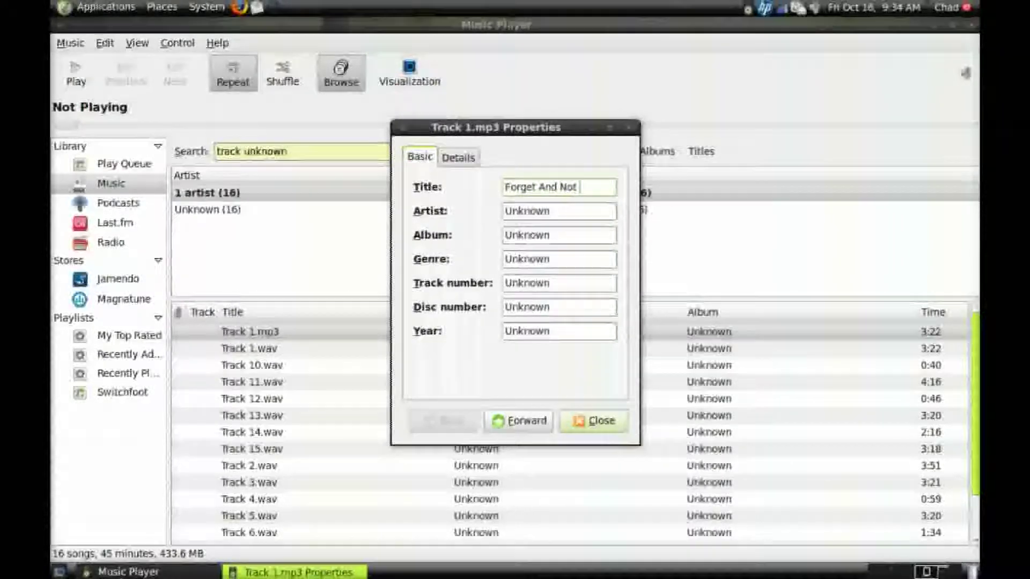
text(Slow Down)
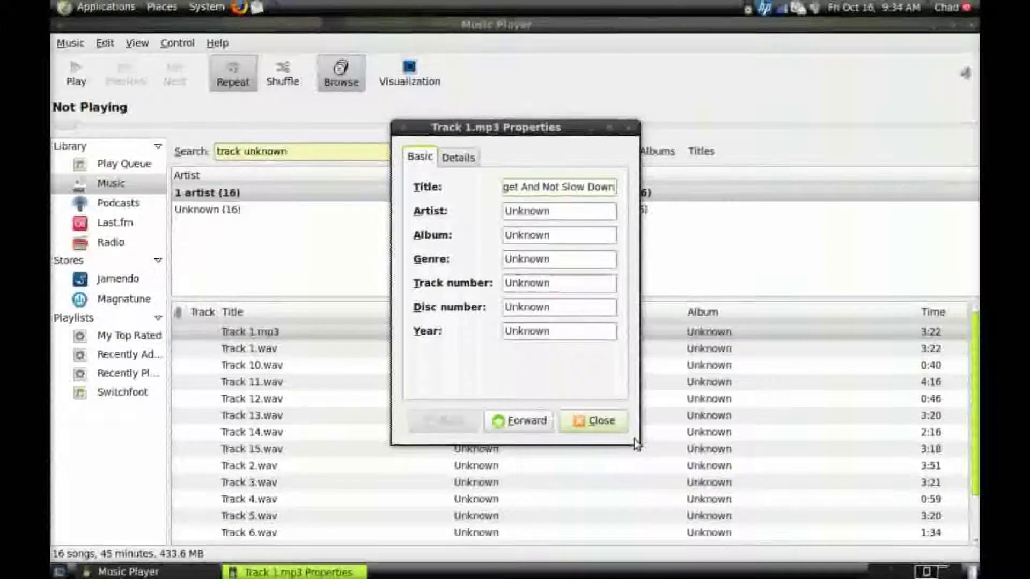
click(609, 424)
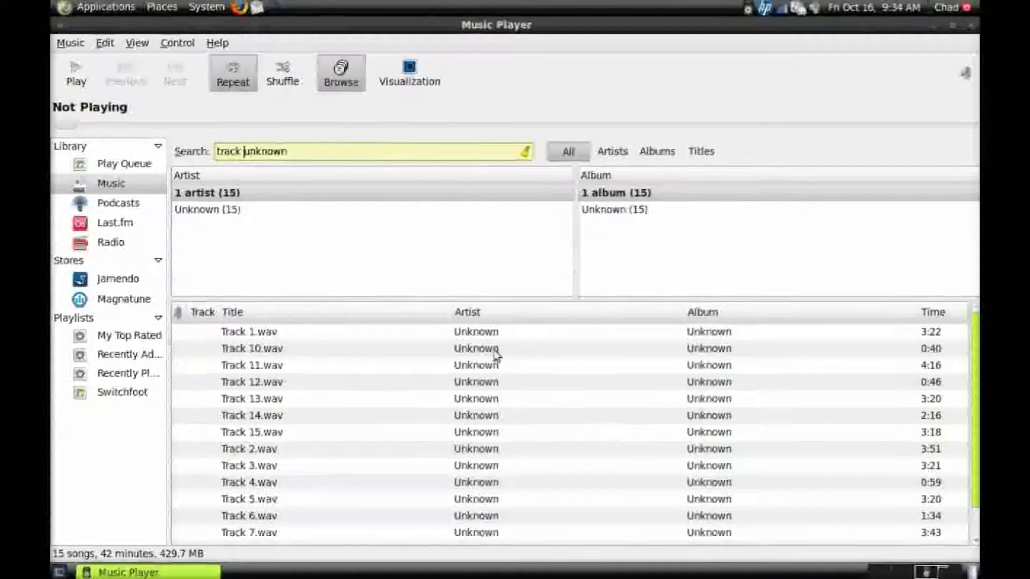
key(ctrl+q)
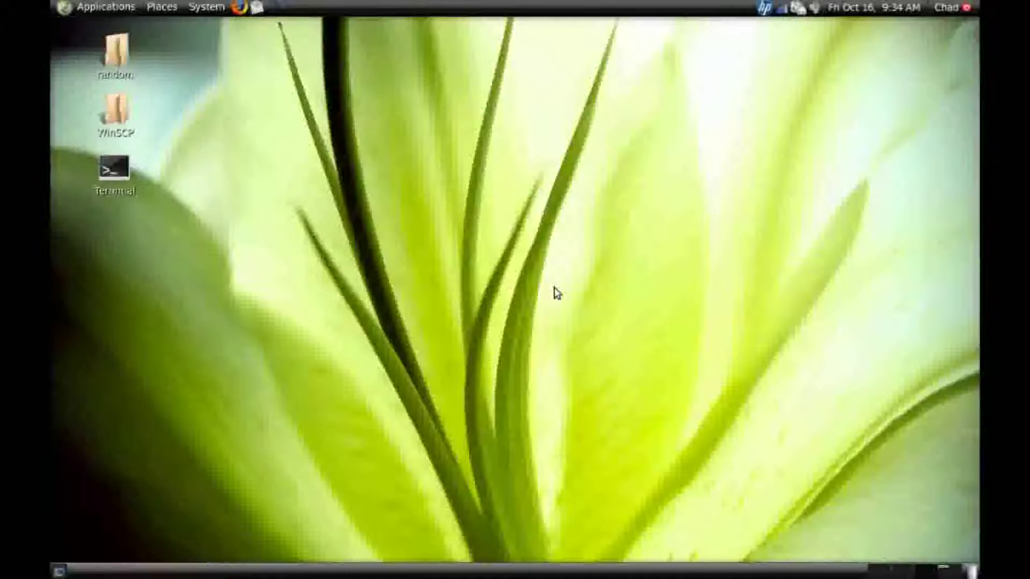